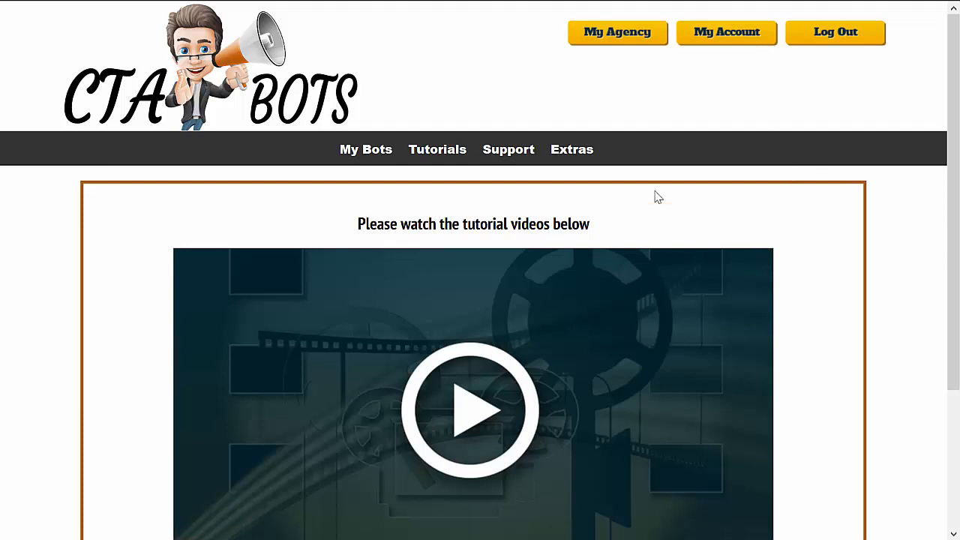
Review the TimeZone Offset choices in the account settings, leaving the account as it is
click(727, 34)
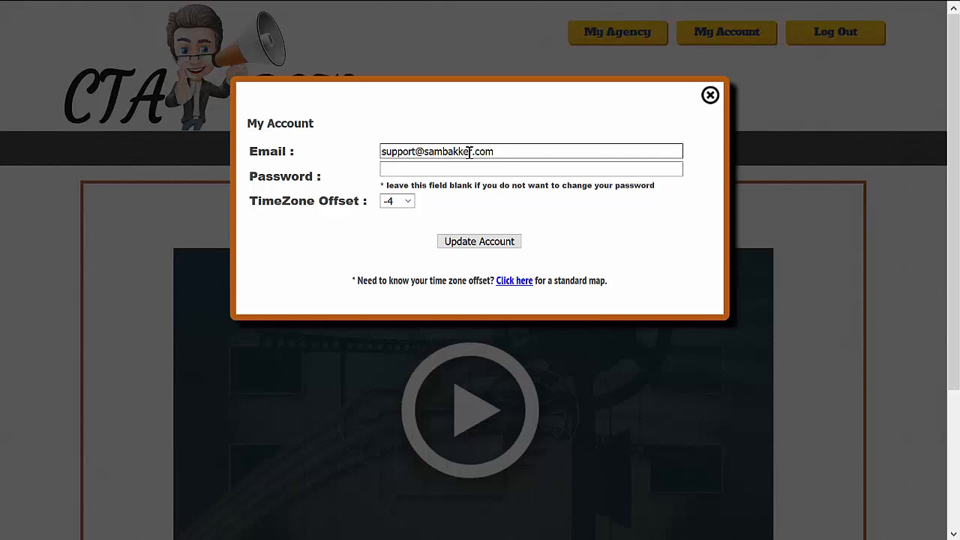
click(403, 202)
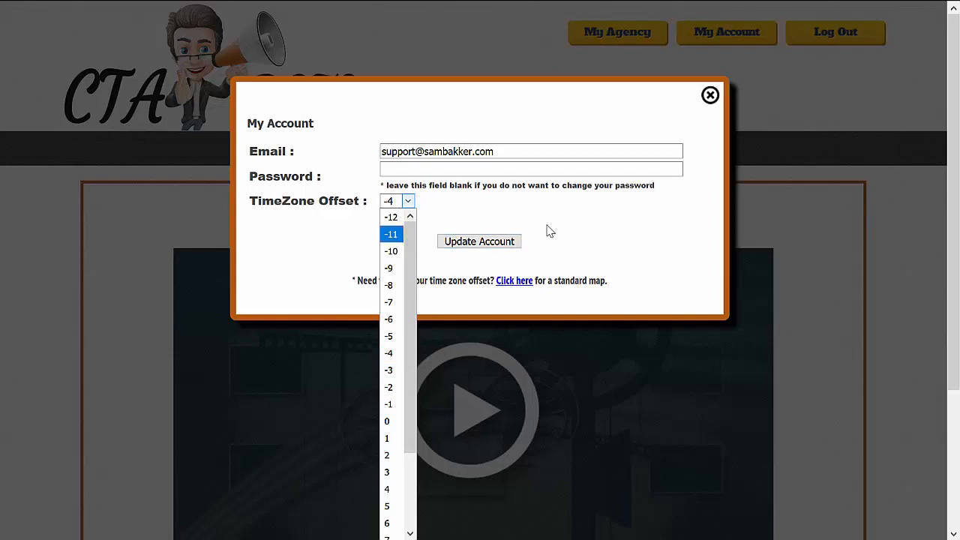
click(710, 95)
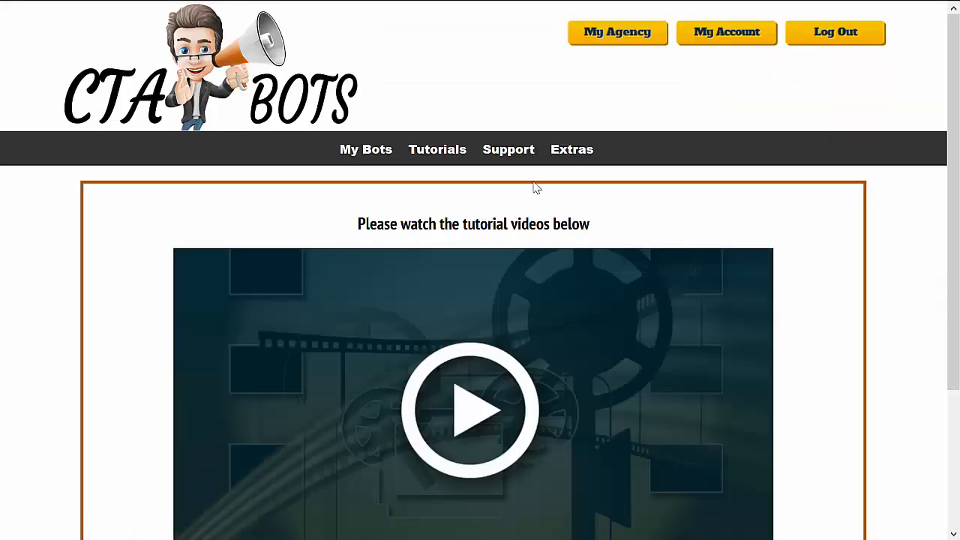
Create and save a new bot named "Test 1234"
click(359, 152)
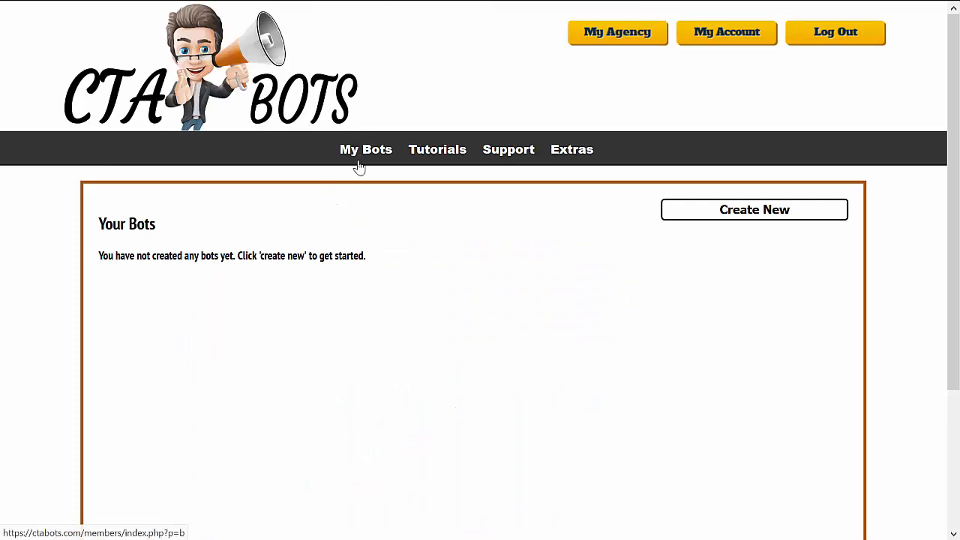
click(775, 216)
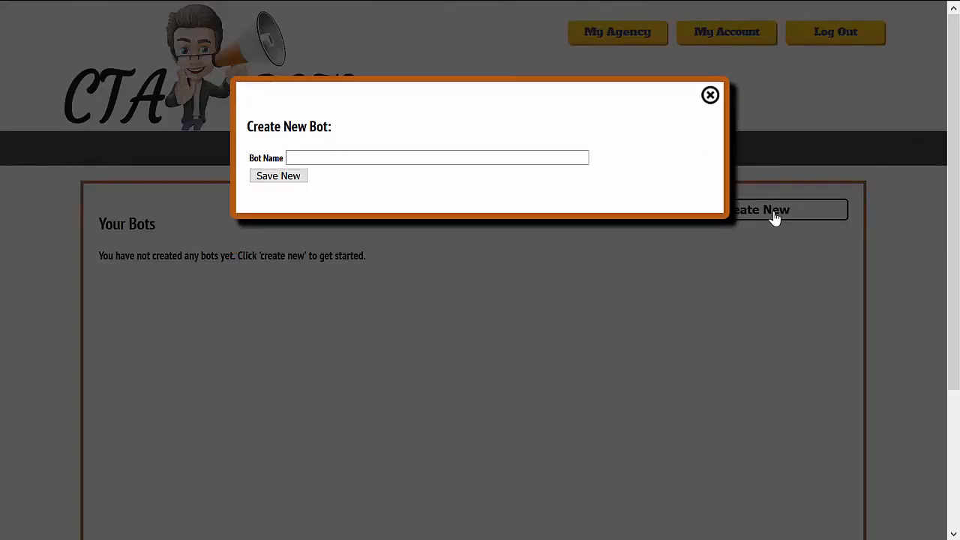
click(506, 161)
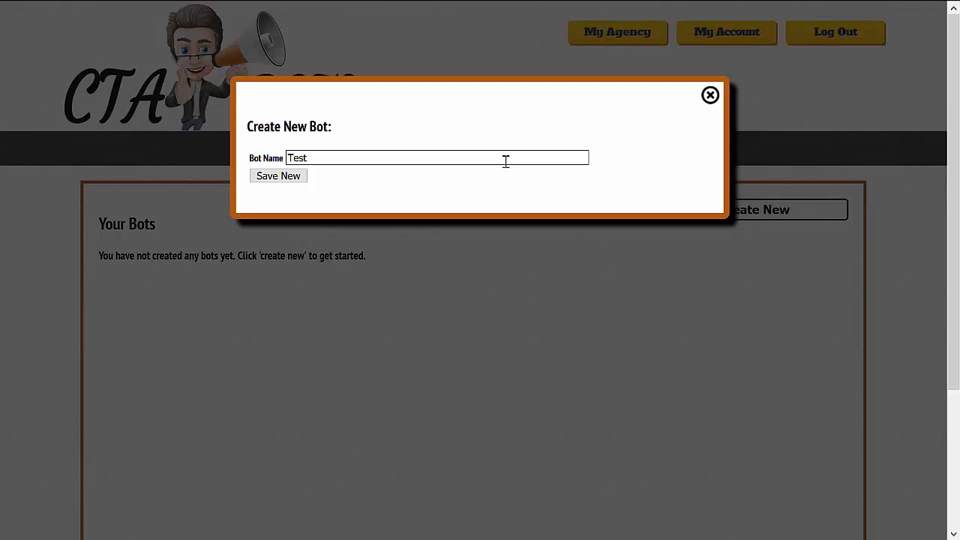
text(Test 1234)
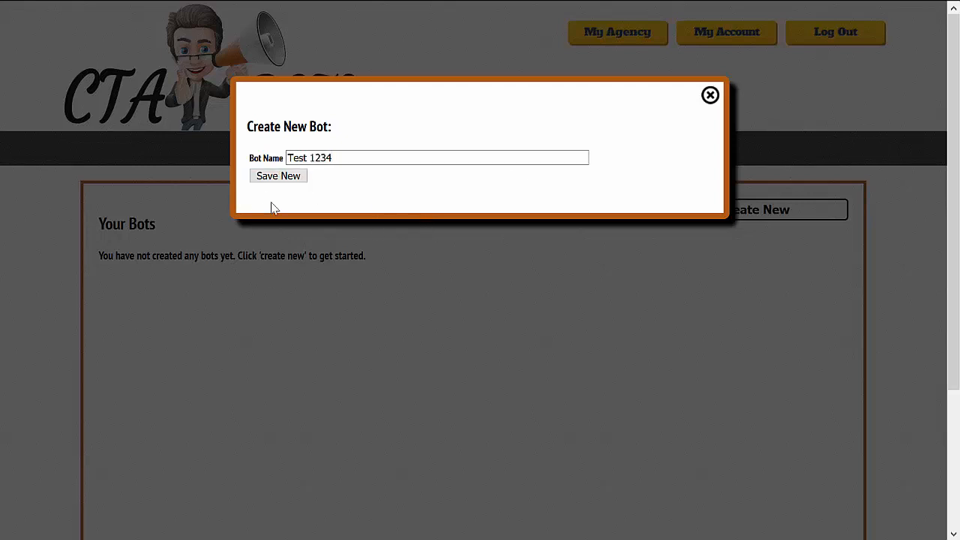
click(296, 177)
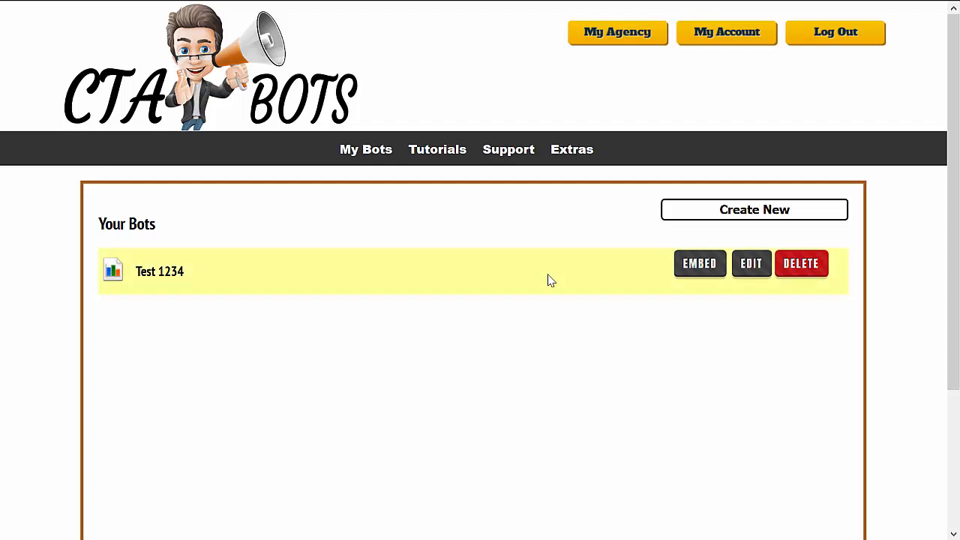
Open the Test 1234 bot for editing and set its character to Nikki with bot sequence 3
click(750, 264)
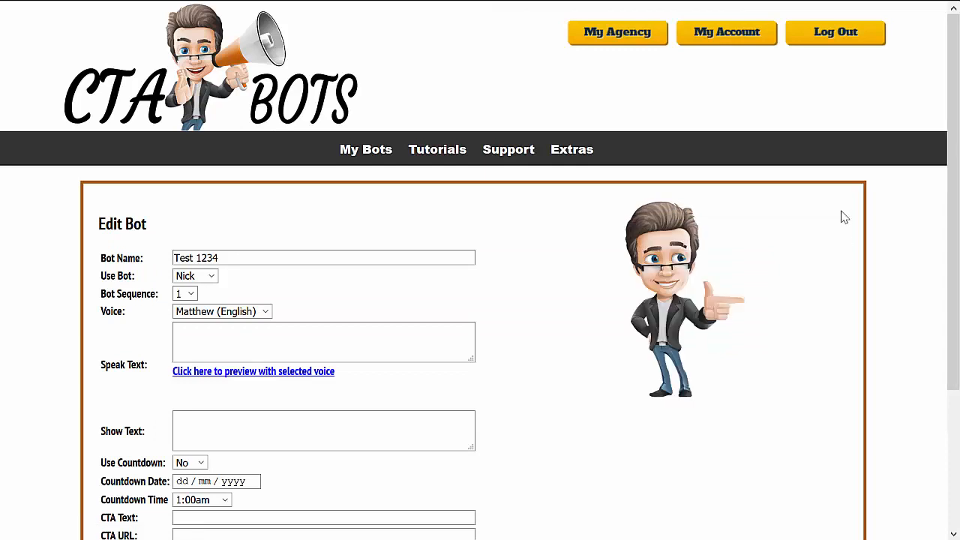
drag(958, 229, 959, 318)
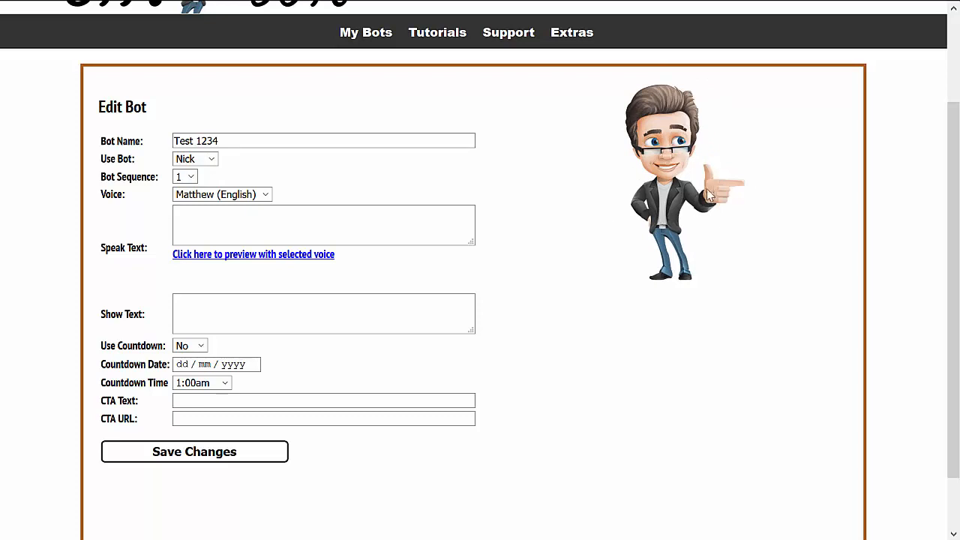
click(212, 161)
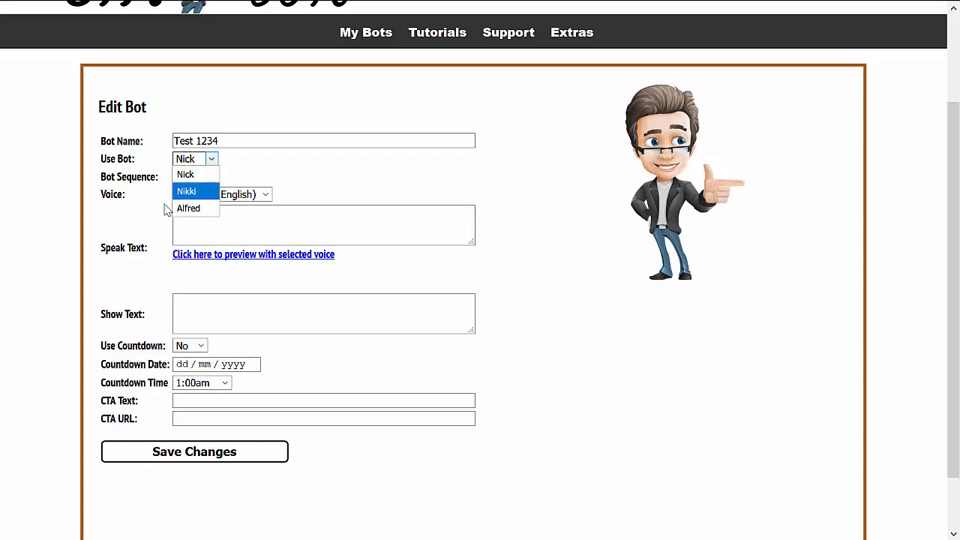
click(187, 192)
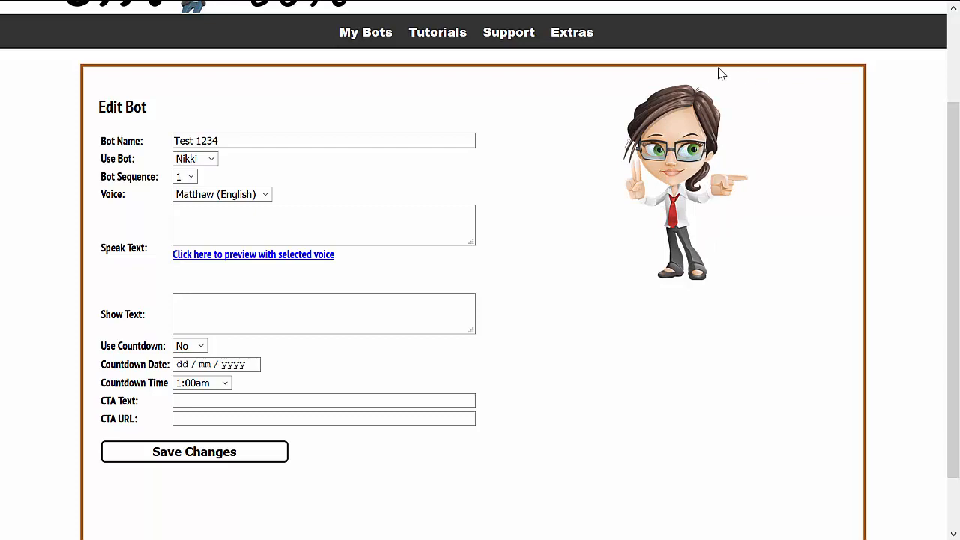
click(190, 177)
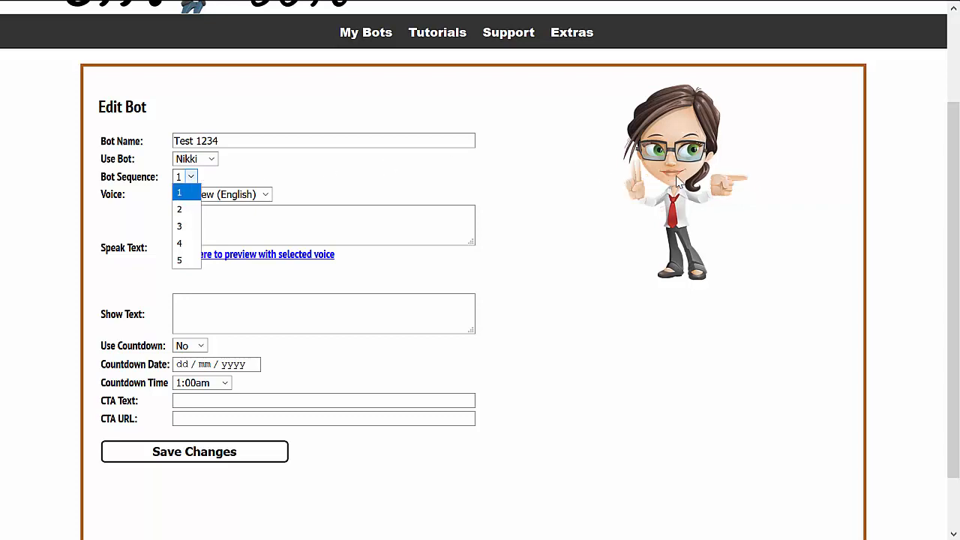
click(179, 229)
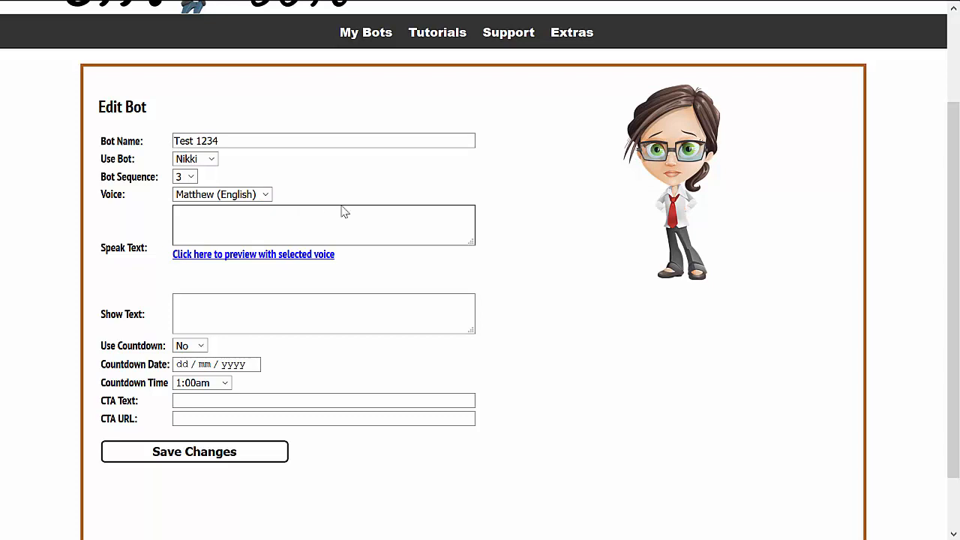
Select the Joanna (English) voice and preview speak text starting "The price is increasing very soon" and ending "at the lowest price offered"
click(266, 195)
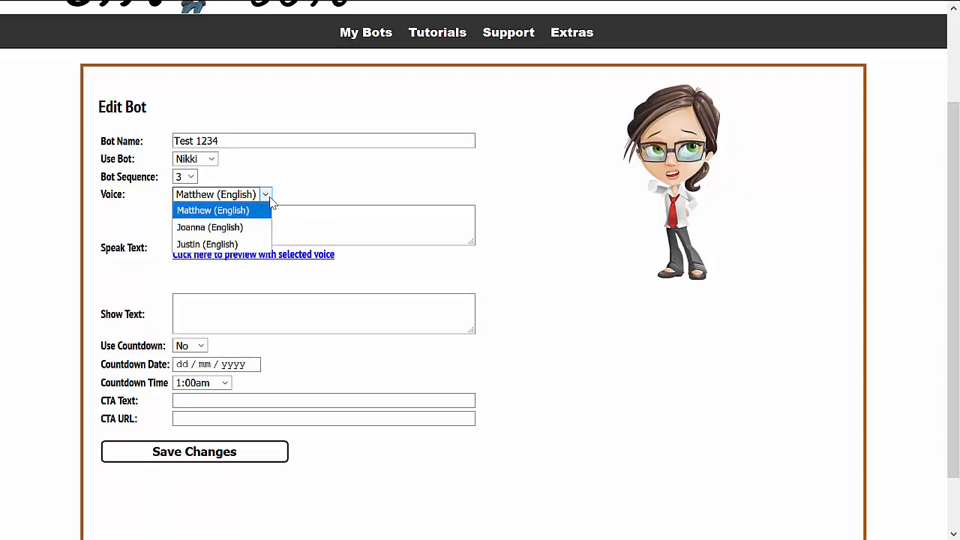
click(234, 227)
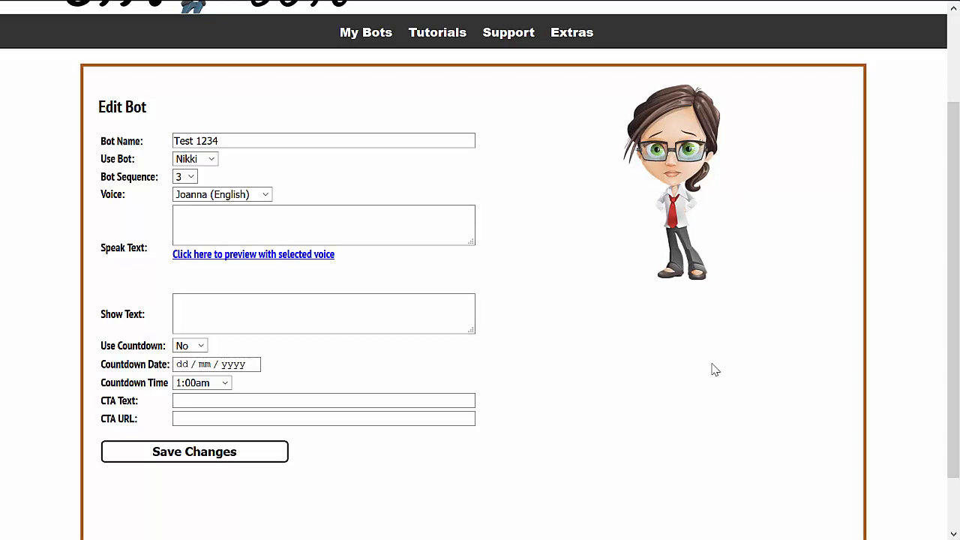
key(alt+Tab)
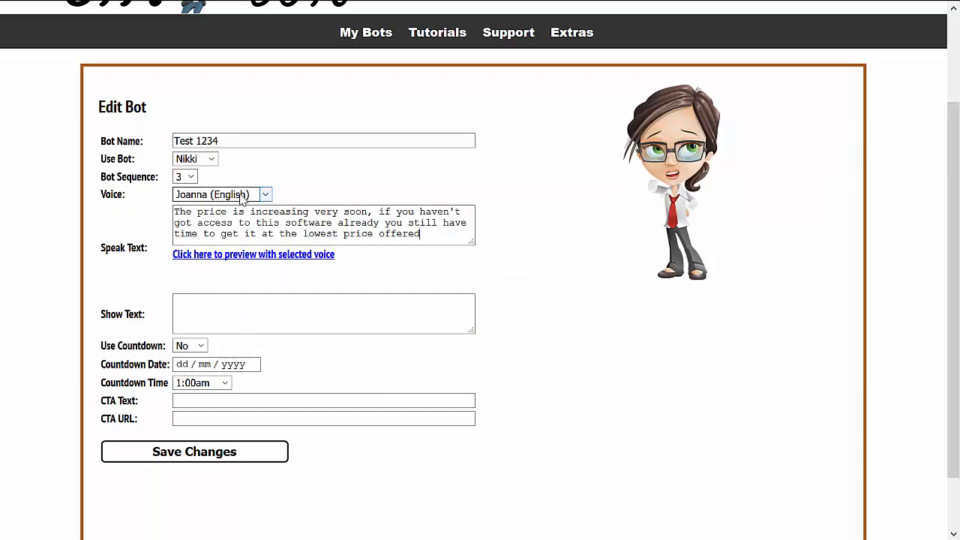
click(237, 259)
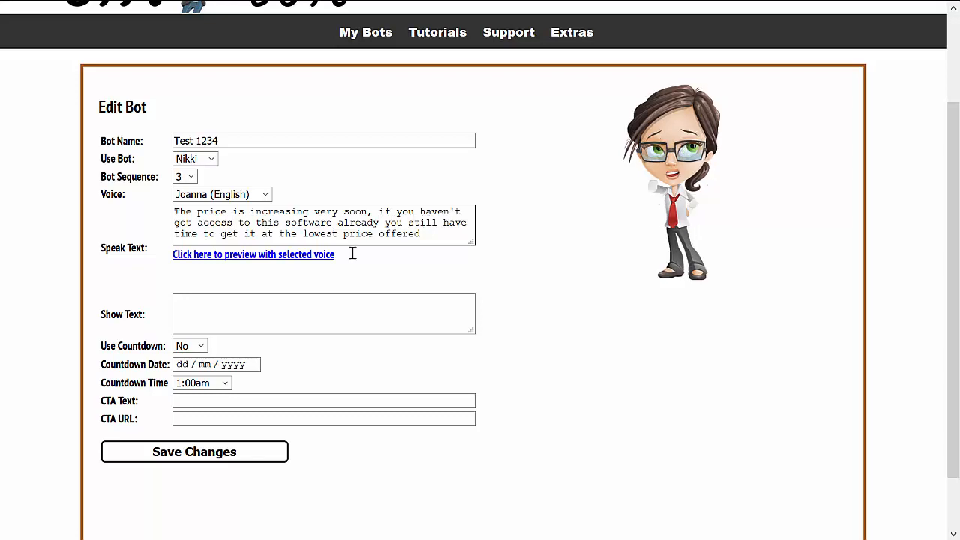
Set the bot's show text to "Price Increasing In..."
click(300, 307)
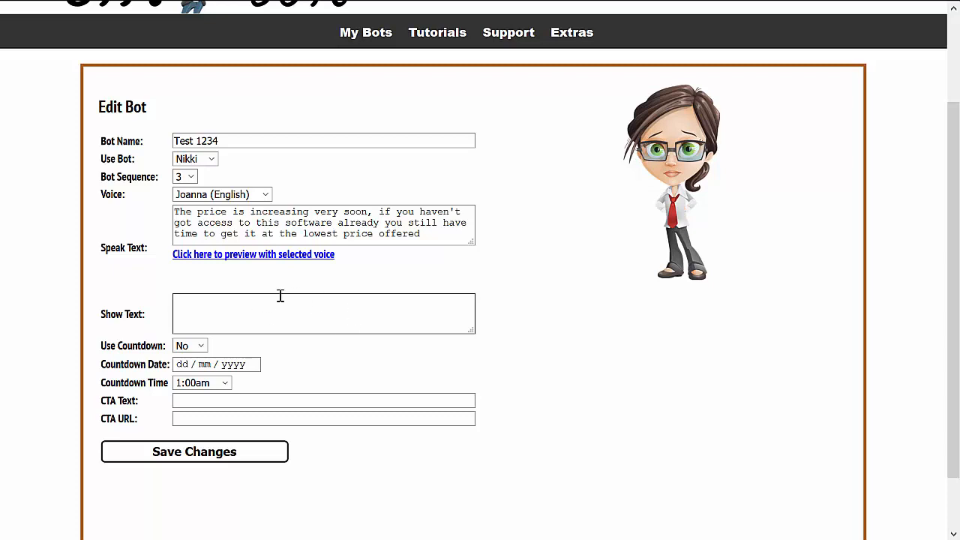
click(272, 312)
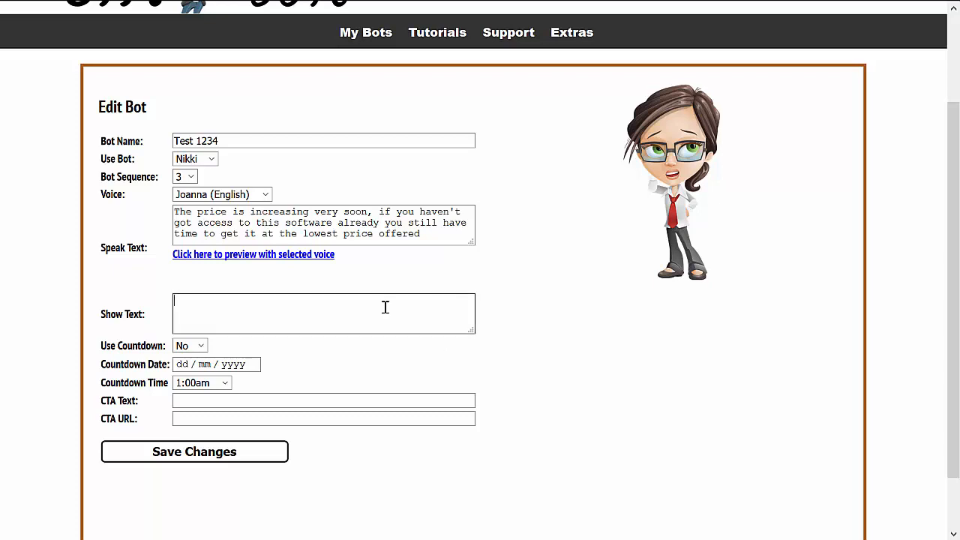
text(Price Increasing In...)
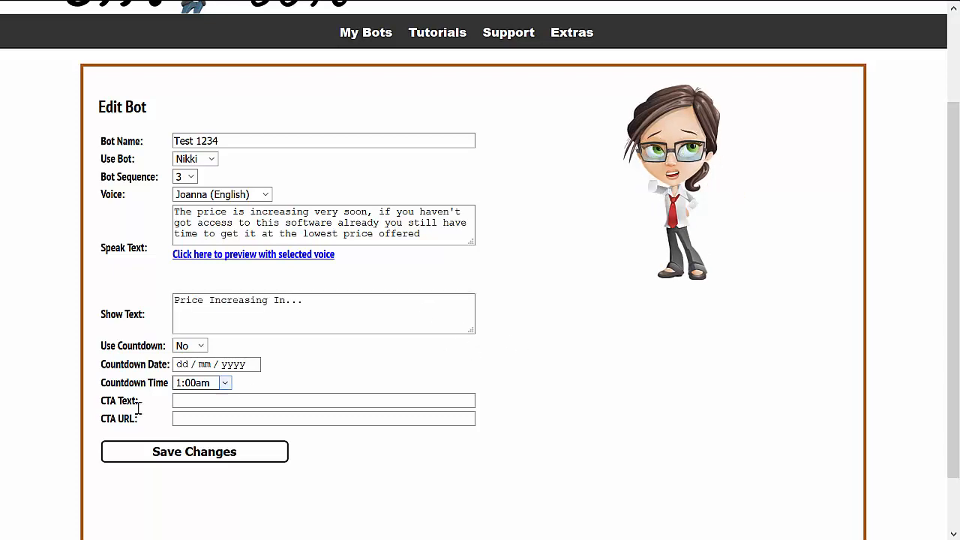
Enable the bot's countdown and set it to end on 19/05/2019 at Midnight
click(203, 349)
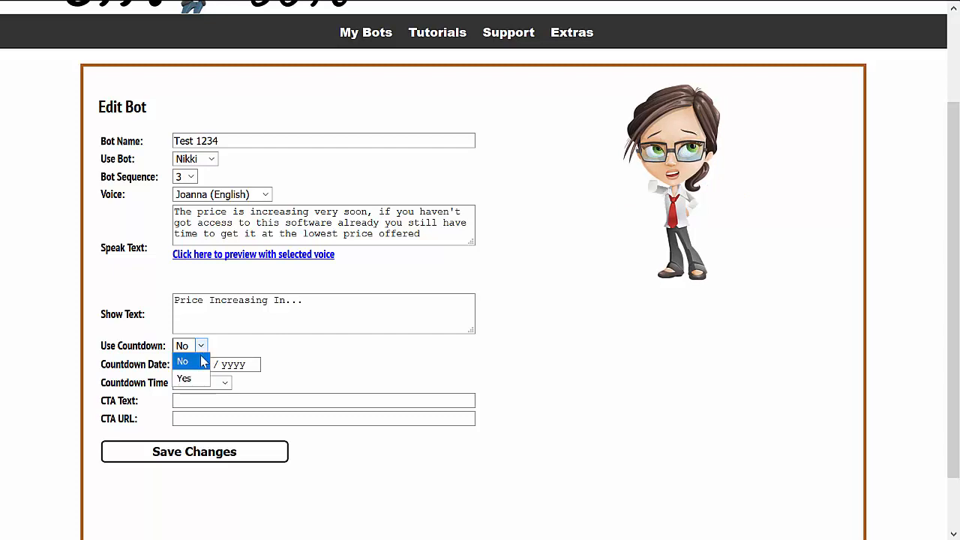
click(198, 379)
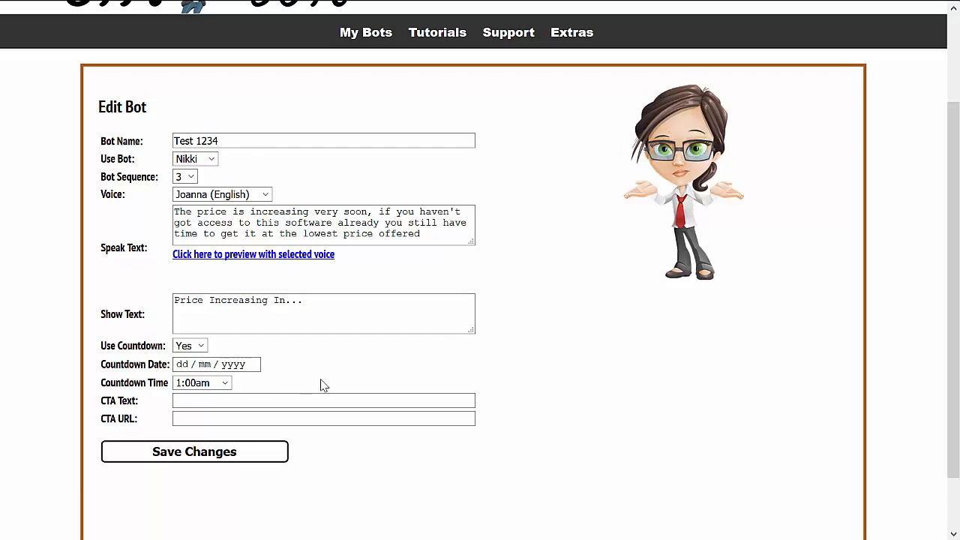
click(194, 365)
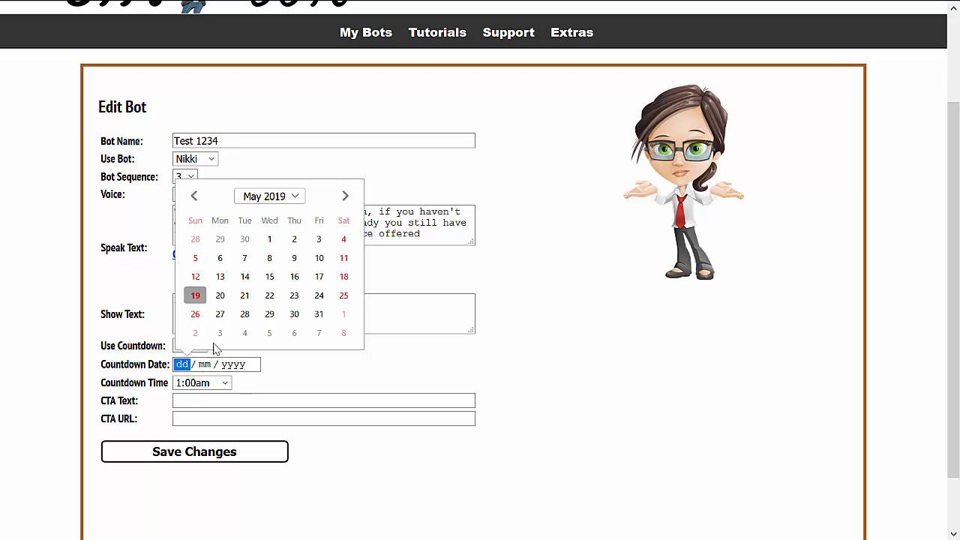
click(195, 295)
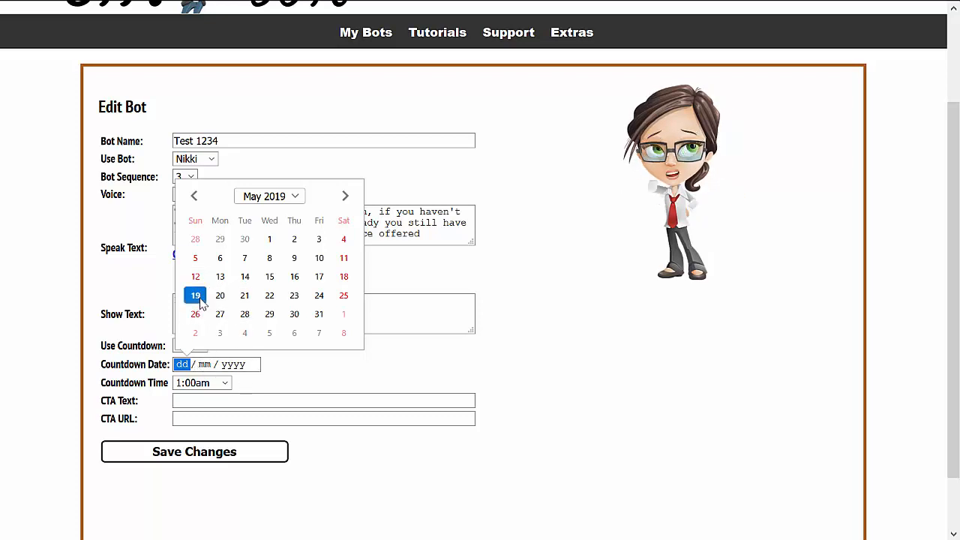
click(199, 383)
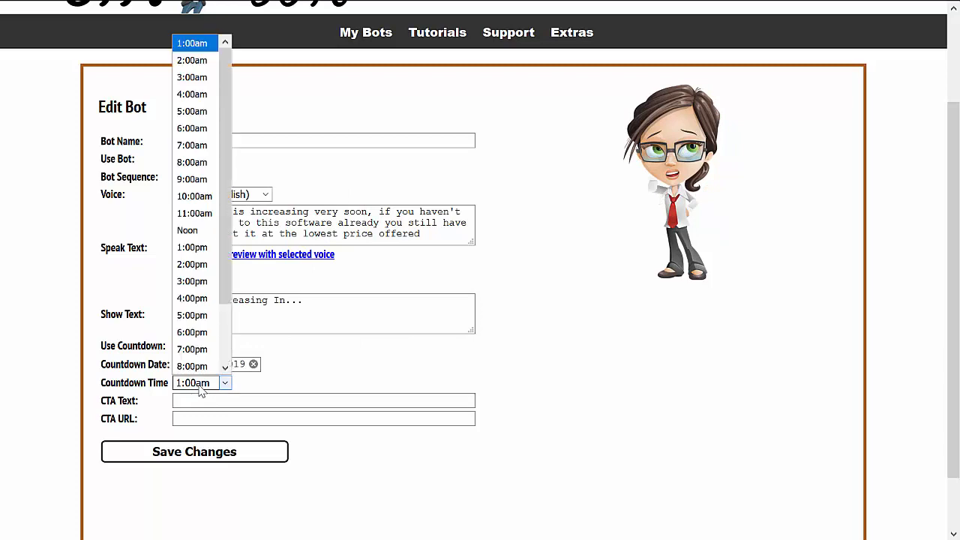
drag(223, 194, 233, 369)
click(213, 366)
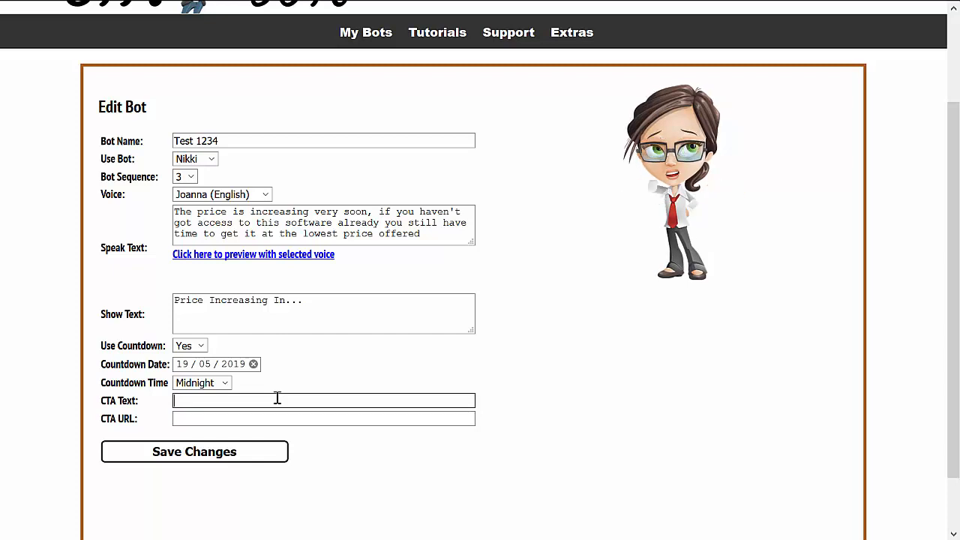
Set the bot's CTA text to "Get Access Now"
text(Get )
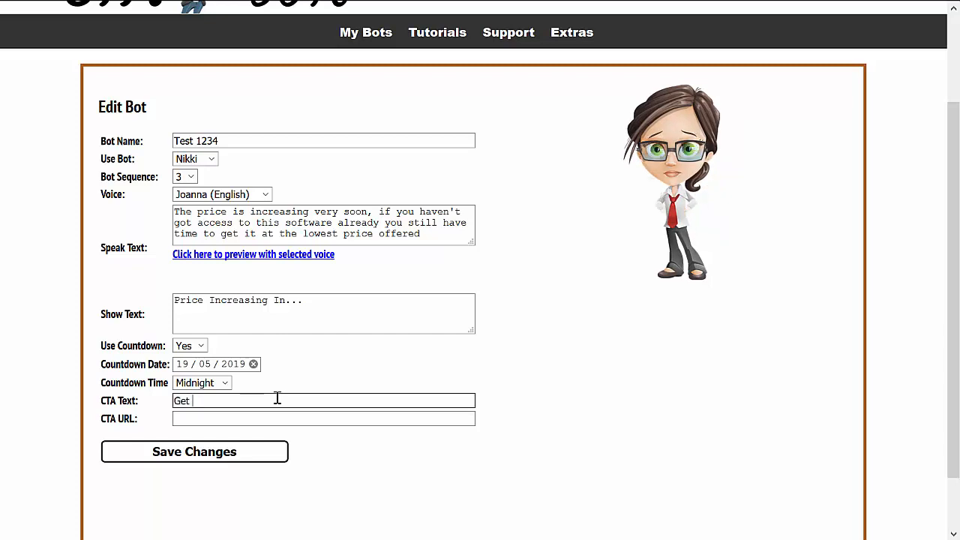
text(Access)
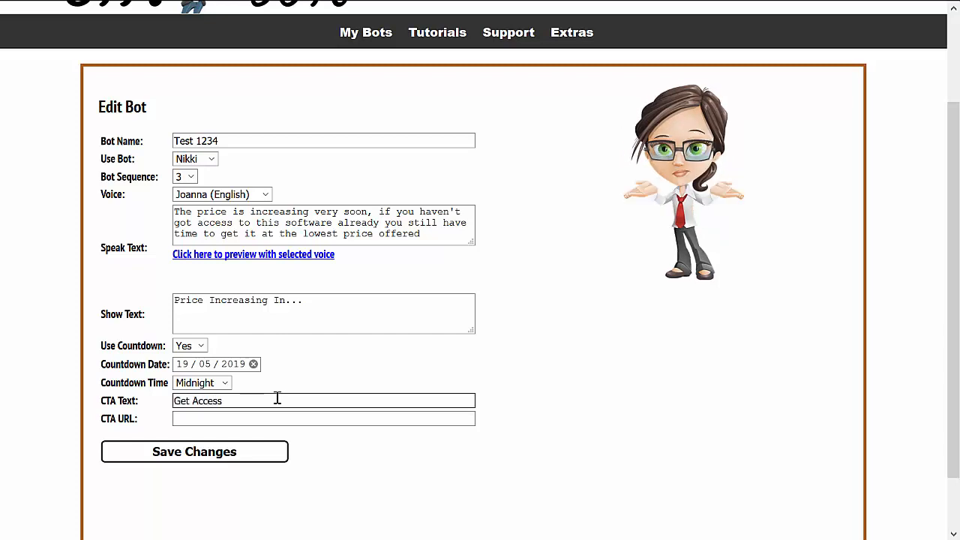
text( Now)
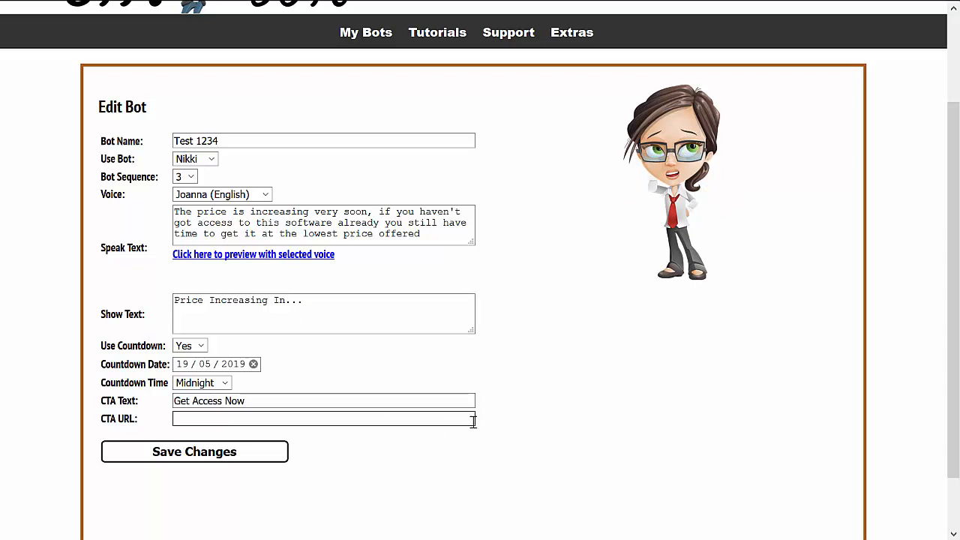
click(779, 300)
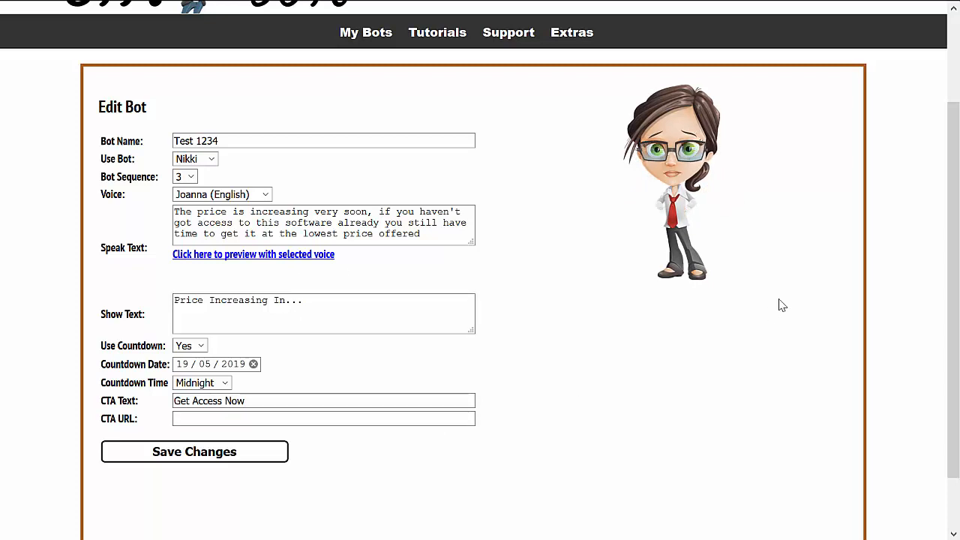
click(351, 420)
text(http://bakkersbonus.com/ctabots)
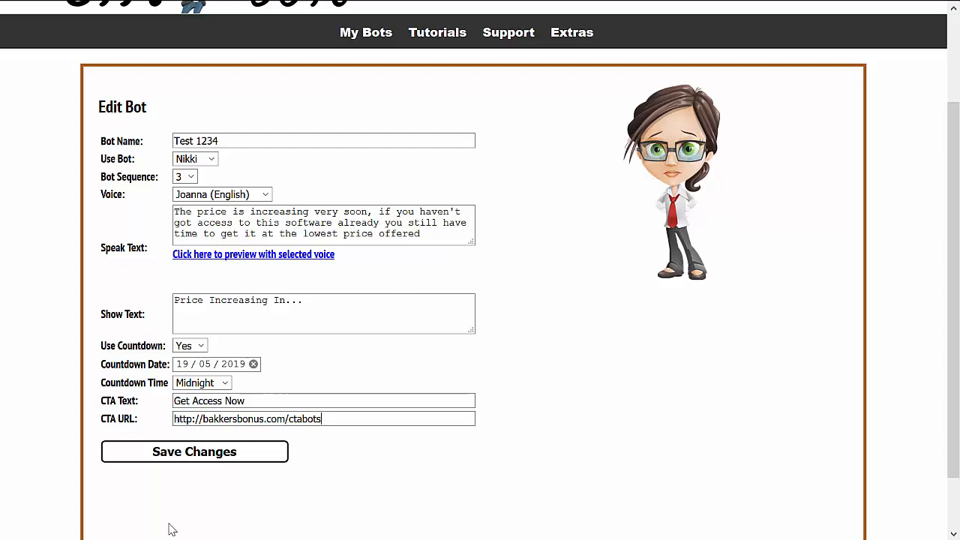
click(229, 457)
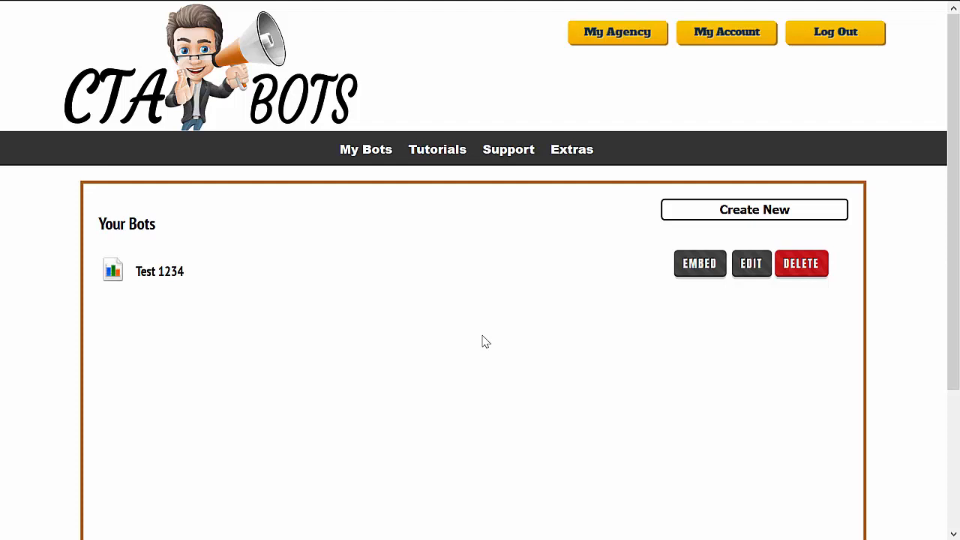
Generate the embed code for the Test 1234 bot with its position set to Left
click(699, 273)
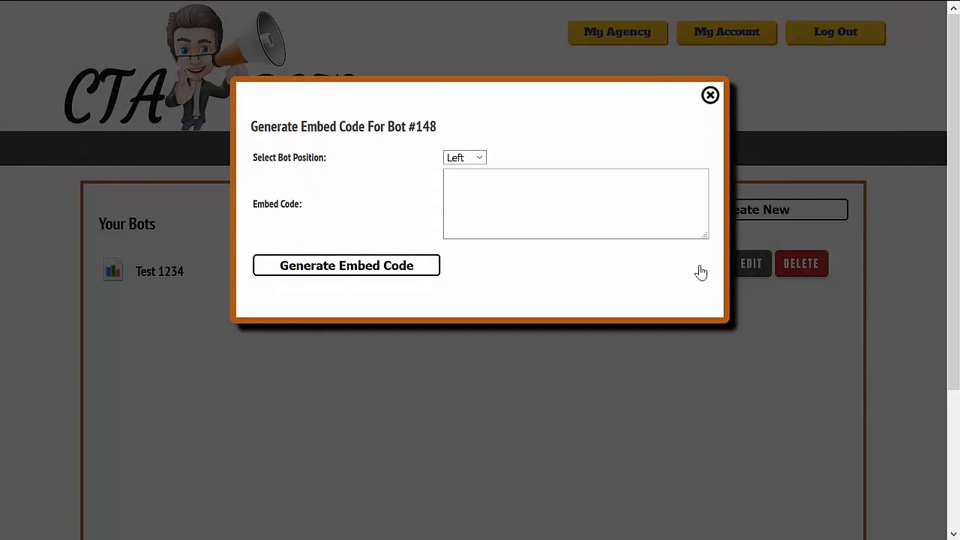
click(482, 161)
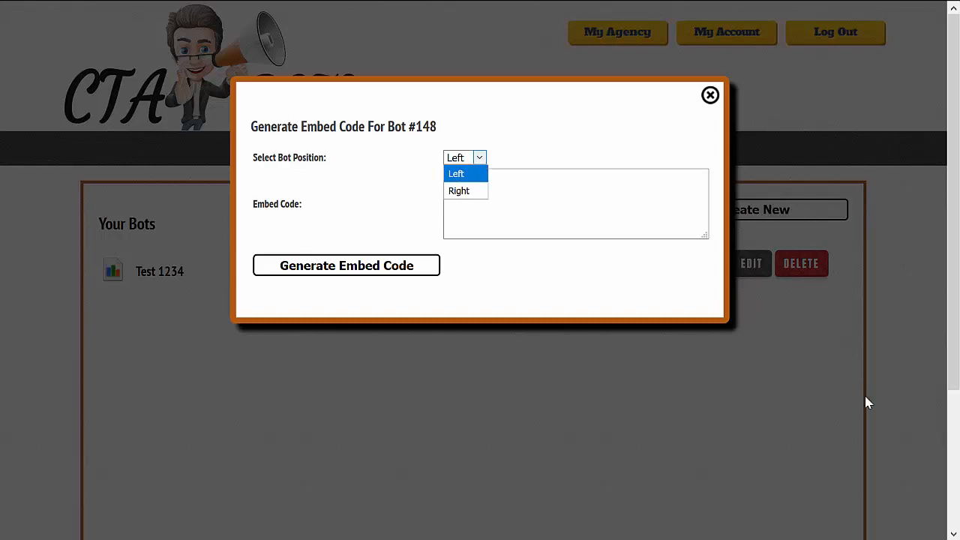
click(471, 176)
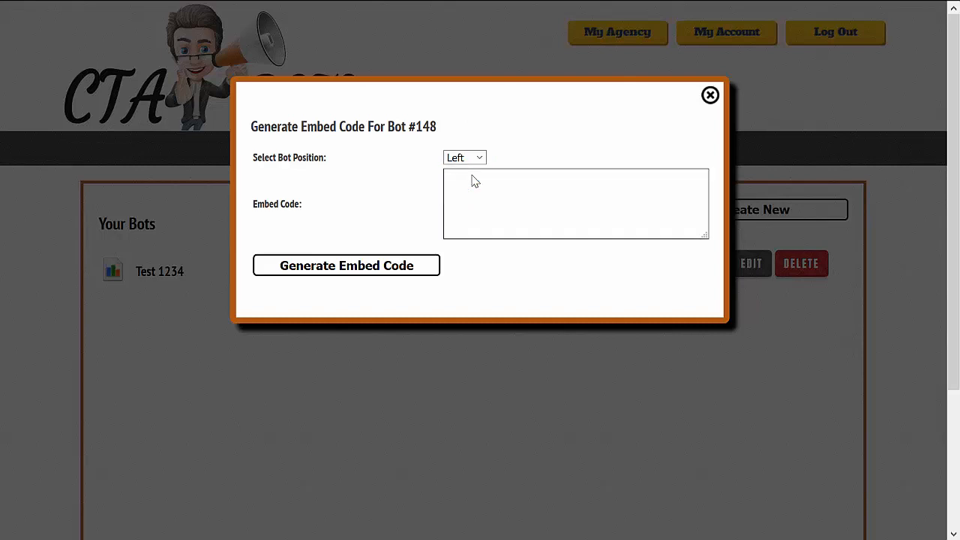
click(362, 274)
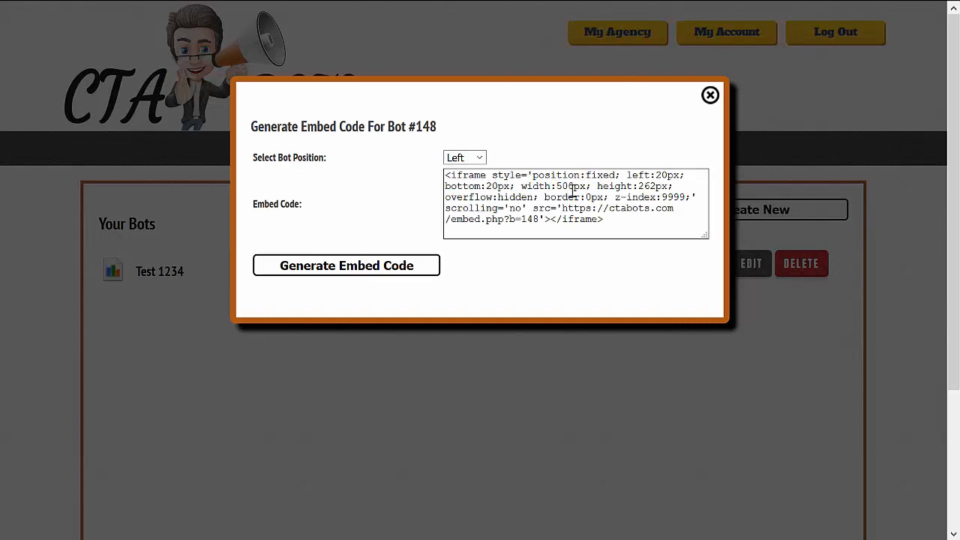